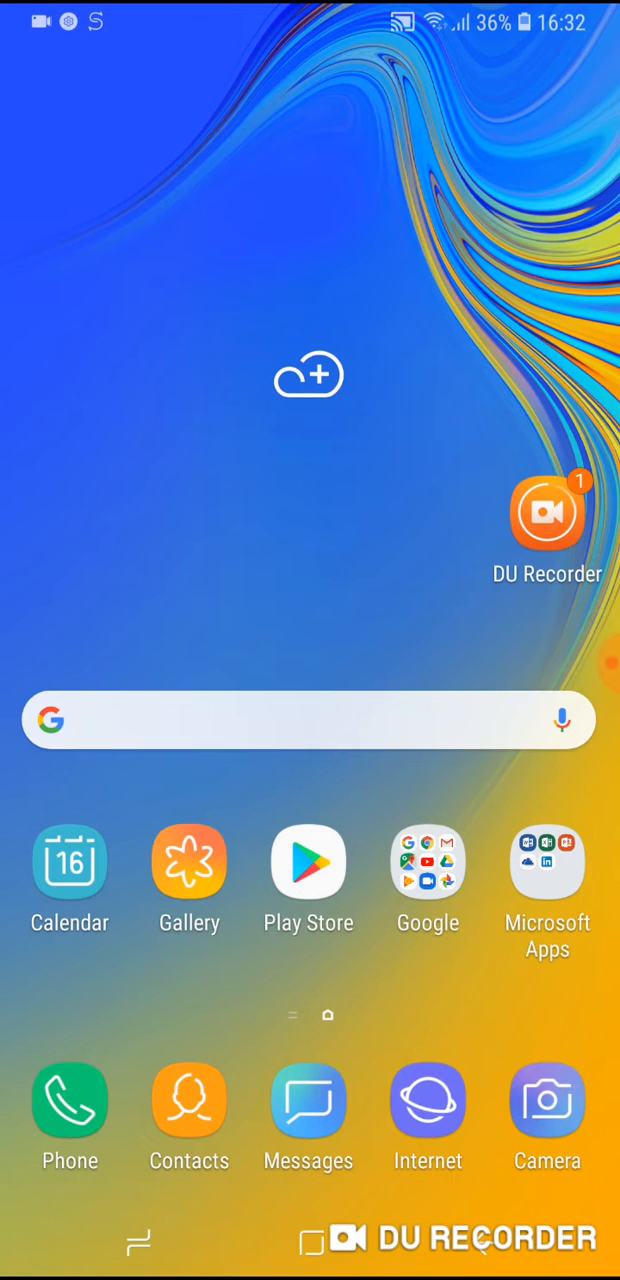
Launch the Settings app from the app drawer and go into General management
{"action": "left_click_drag", "start_coordinate": [428, 900], "coordinate": [428, 400]}
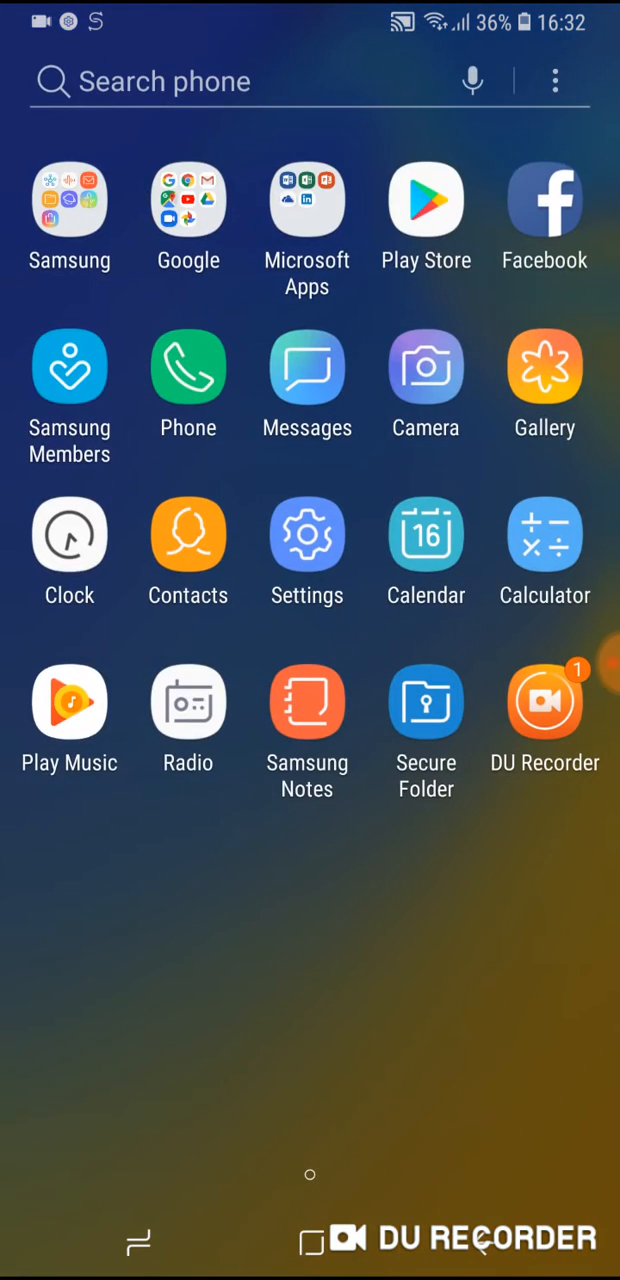
{"action": "left_click", "coordinate": [307, 537]}
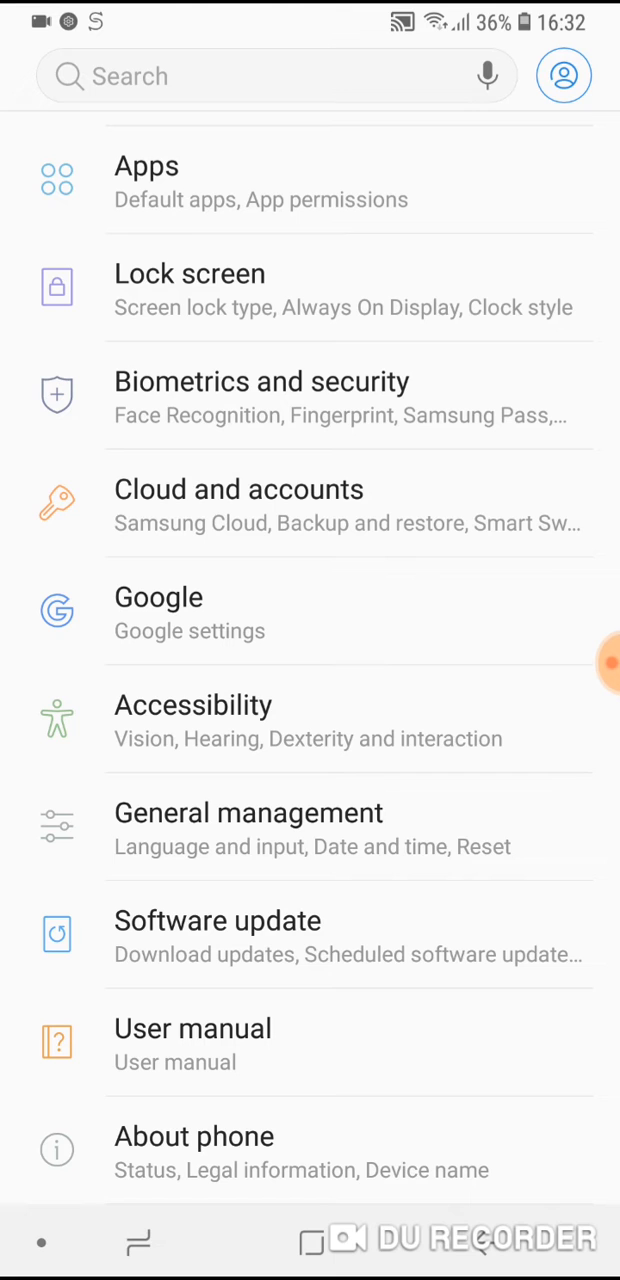
{"action": "left_click", "coordinate": [248, 828]}
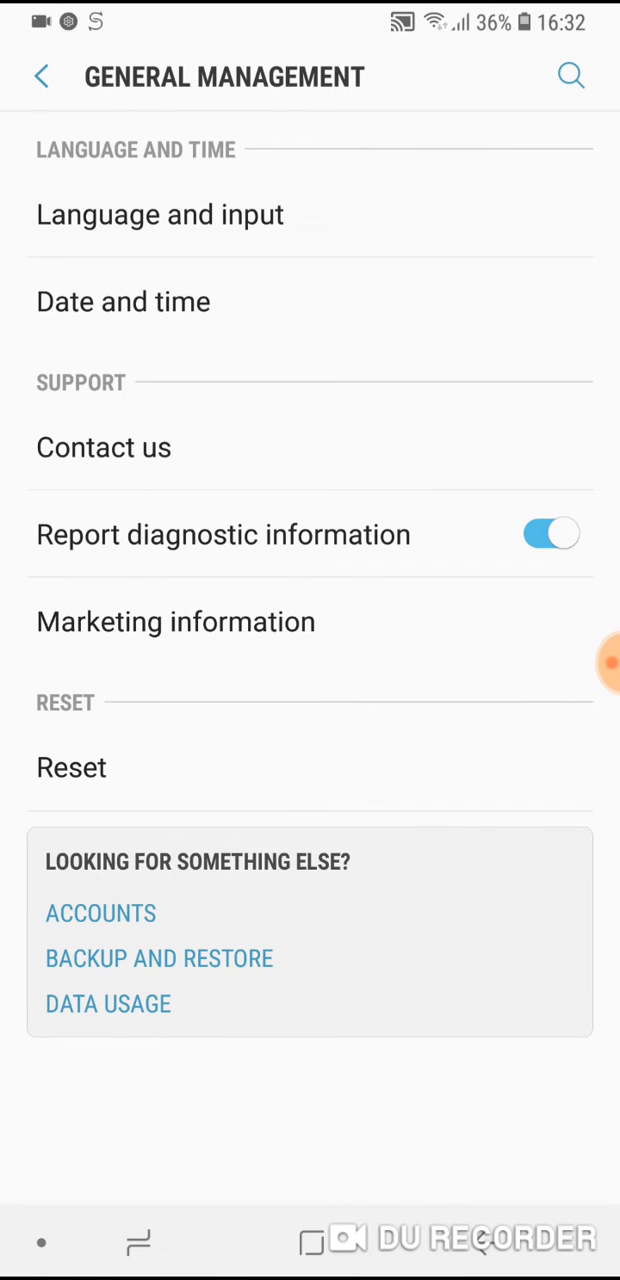
Enter Language and input, glance at Physical keyboard, then reach the On-screen keyboard list
{"action": "left_click", "coordinate": [160, 214]}
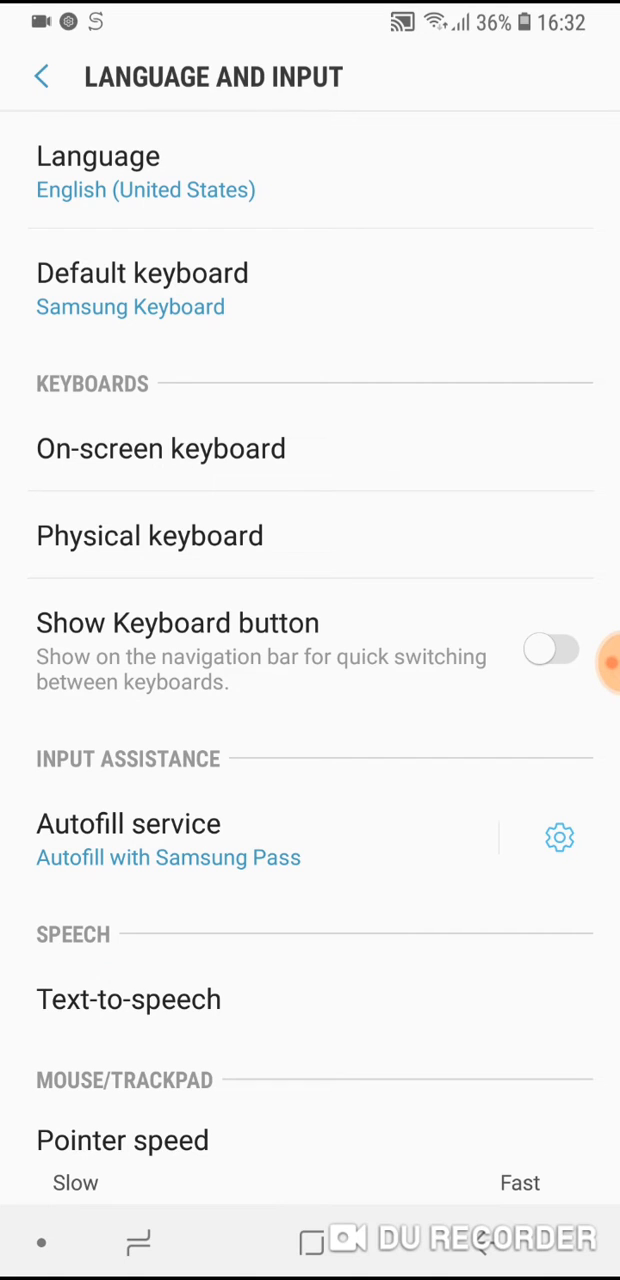
{"action": "left_click", "coordinate": [150, 535]}
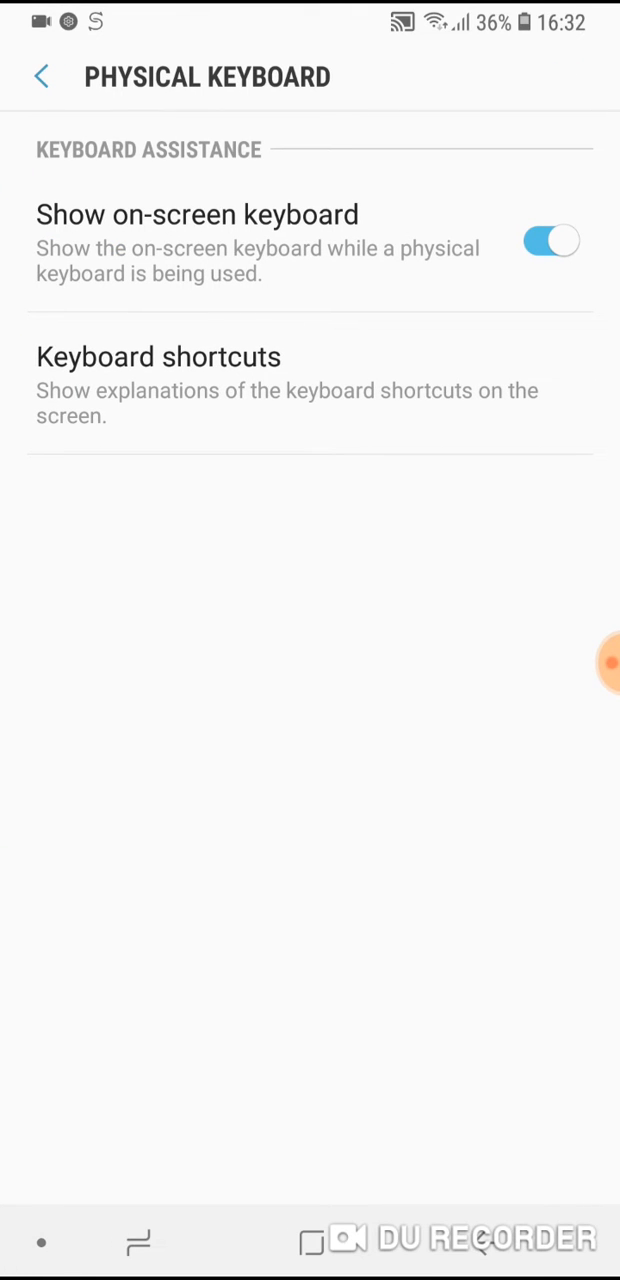
{"action": "left_click", "coordinate": [40, 76]}
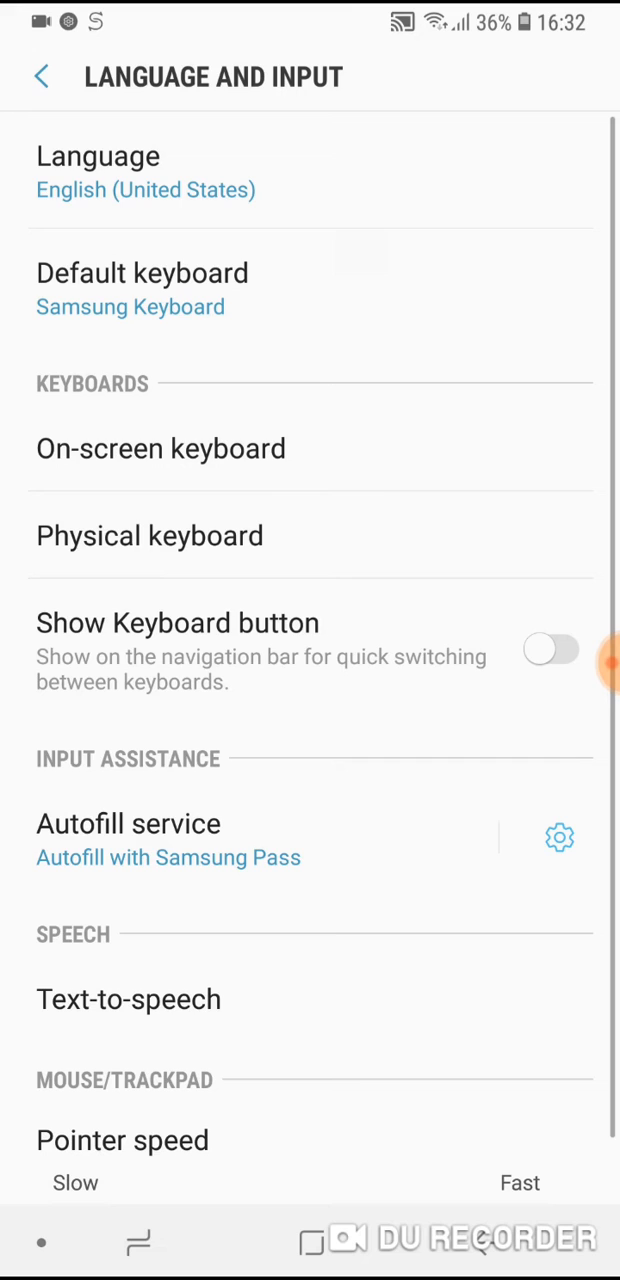
{"action": "left_click", "coordinate": [160, 448]}
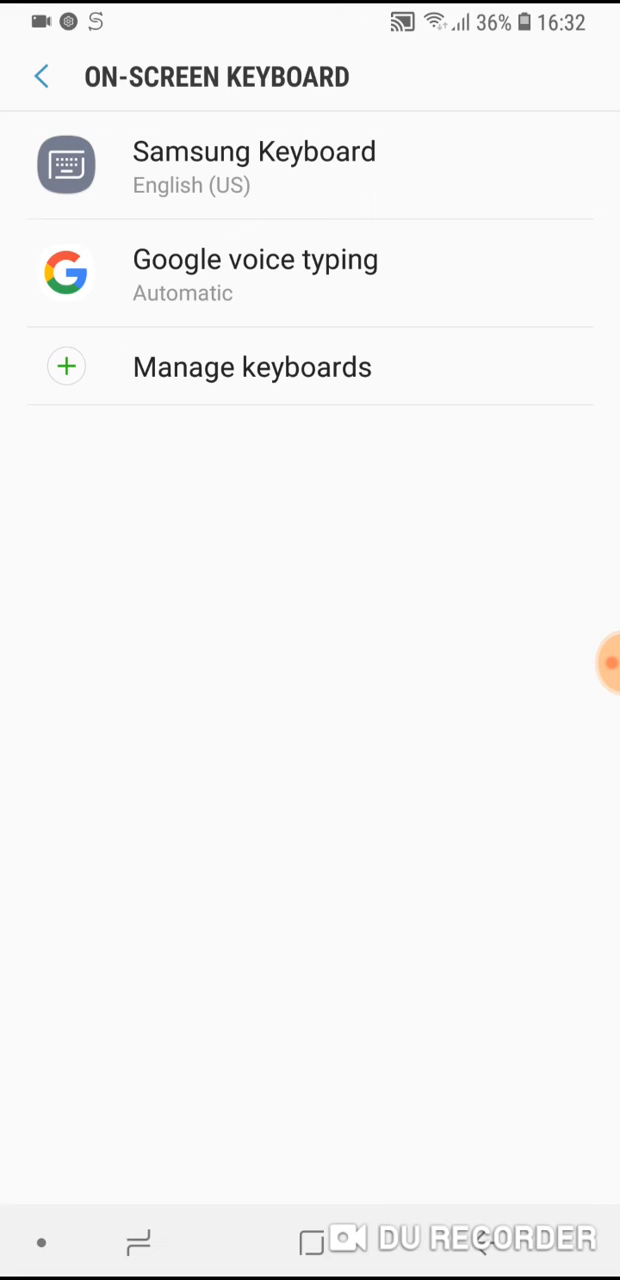
Reach Samsung Keyboard's Smart typing page from the keyboard list
{"action": "left_click", "coordinate": [244, 168]}
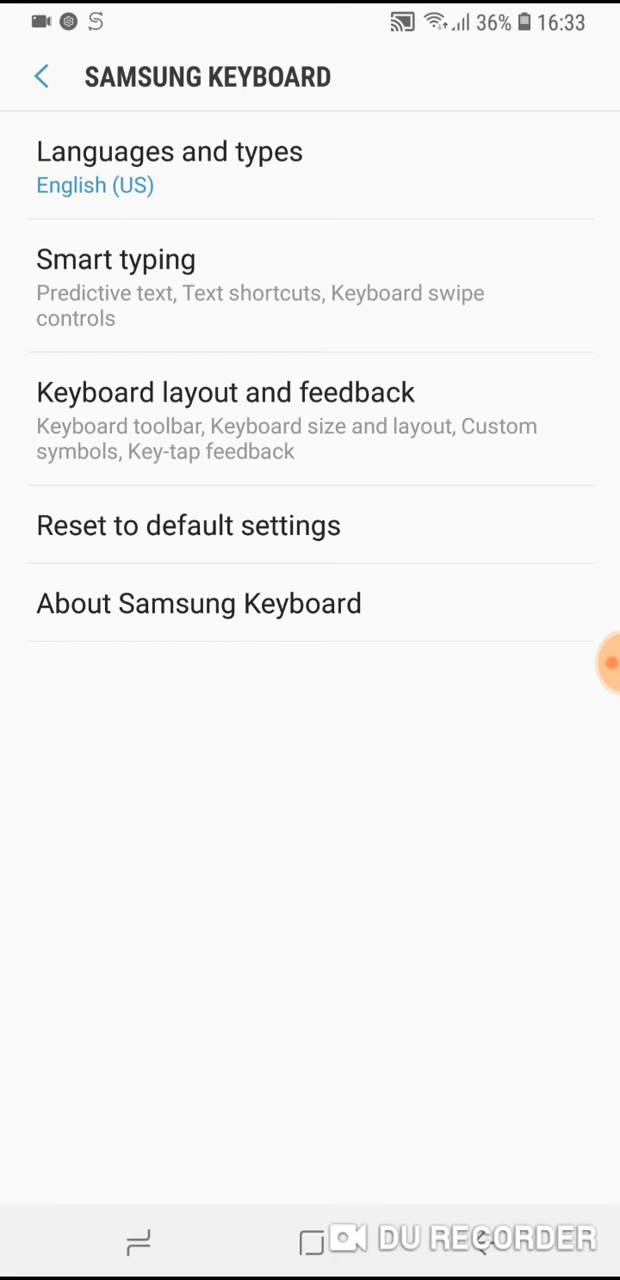
{"action": "left_click", "coordinate": [188, 285]}
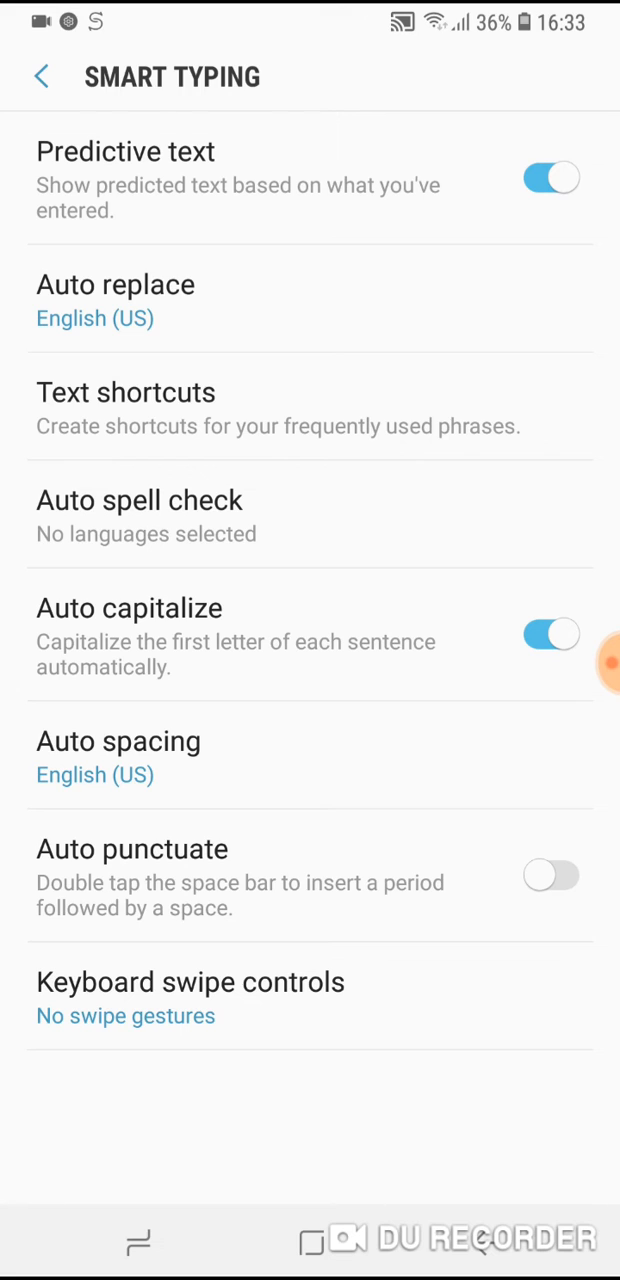
Switch Predictive text off and leave Auto capitalize on after toggling it off and back
{"action": "left_click", "coordinate": [550, 178]}
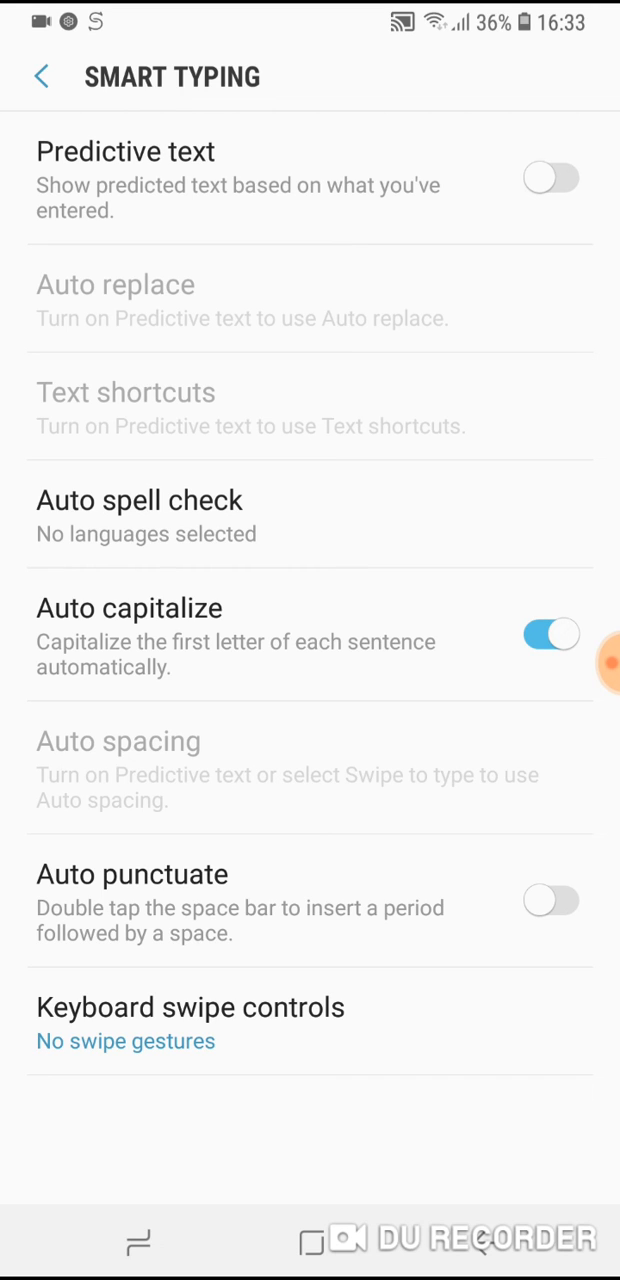
{"action": "left_click", "coordinate": [551, 635]}
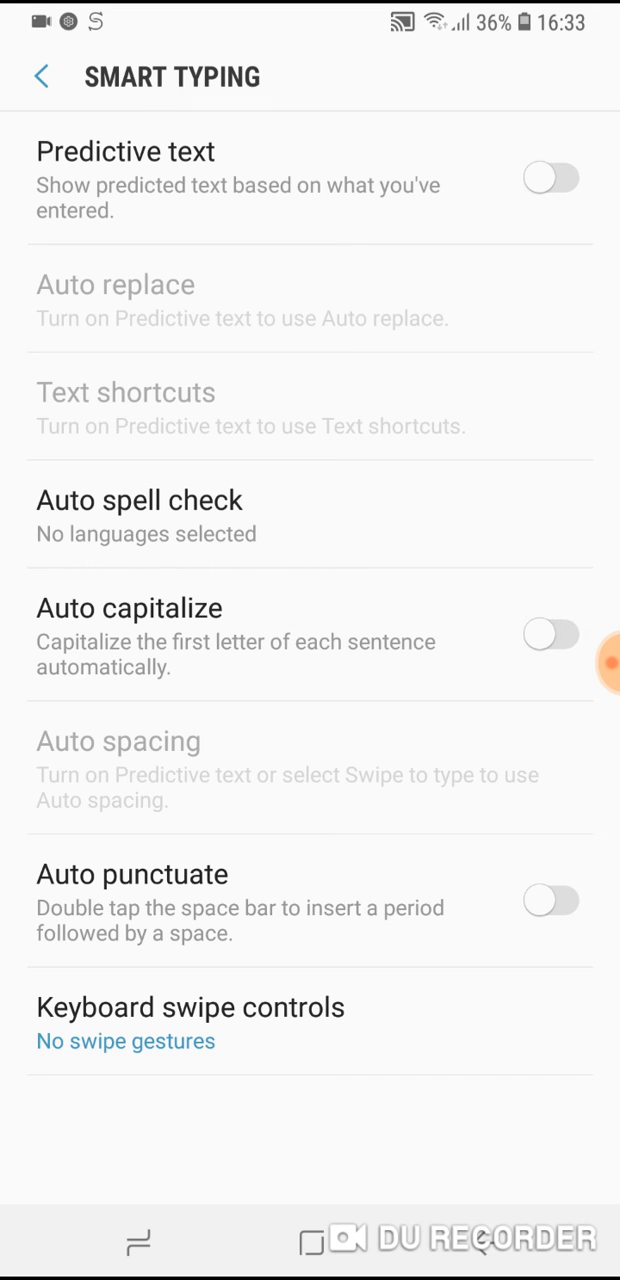
{"action": "left_click", "coordinate": [551, 635]}
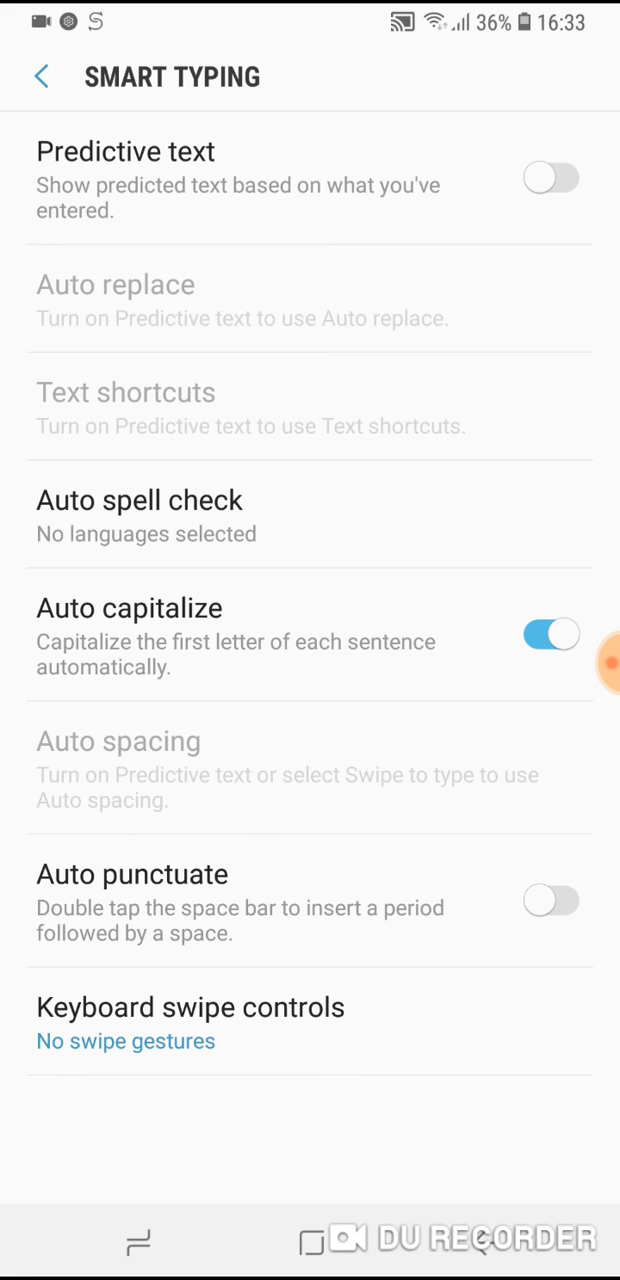